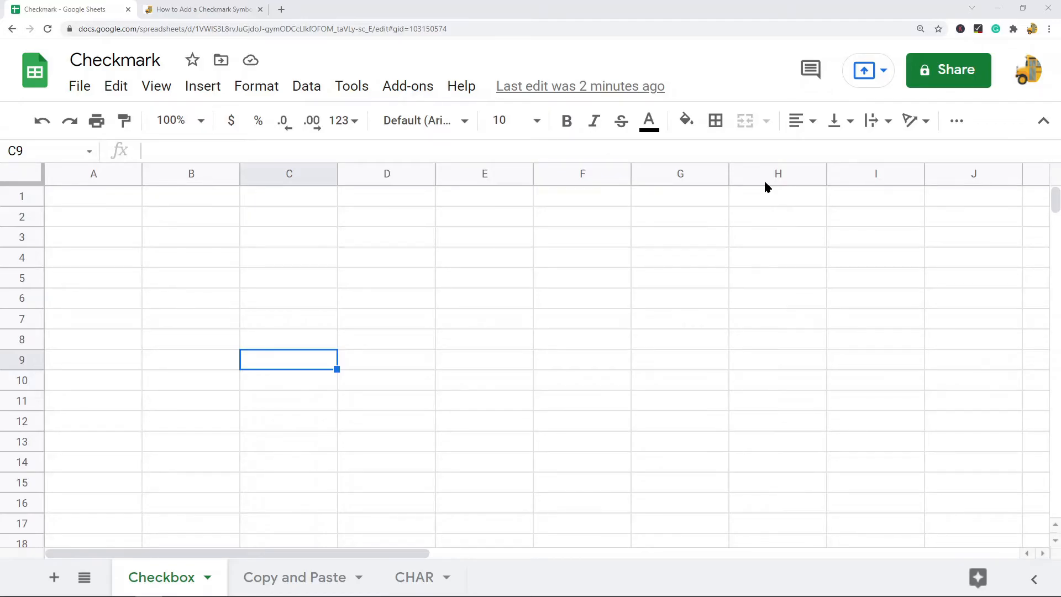
Insert a checkbox in cell A1 of the Checkbox sheet
click(117, 204)
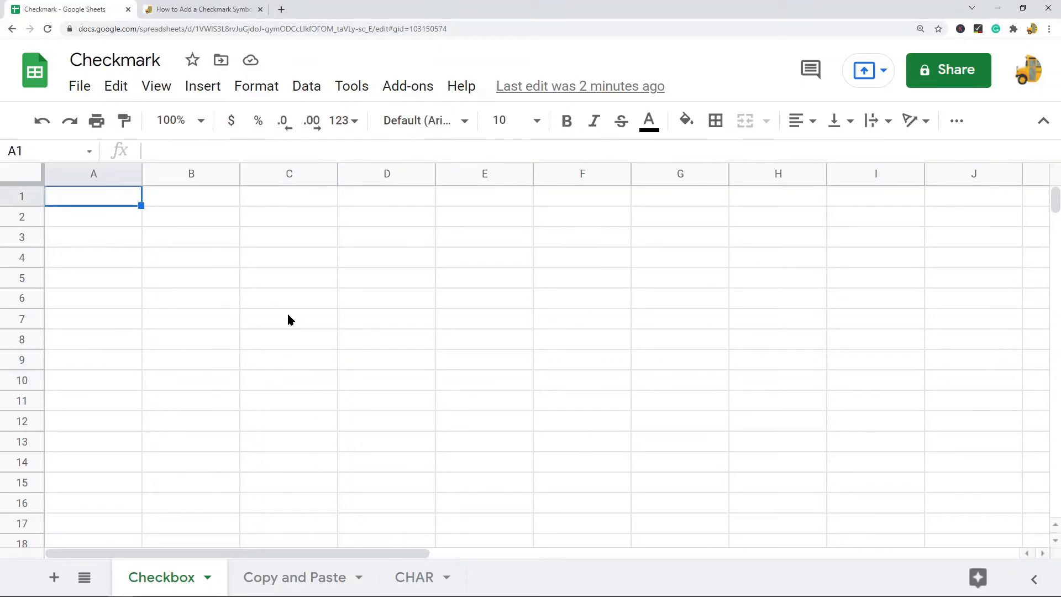
click(204, 87)
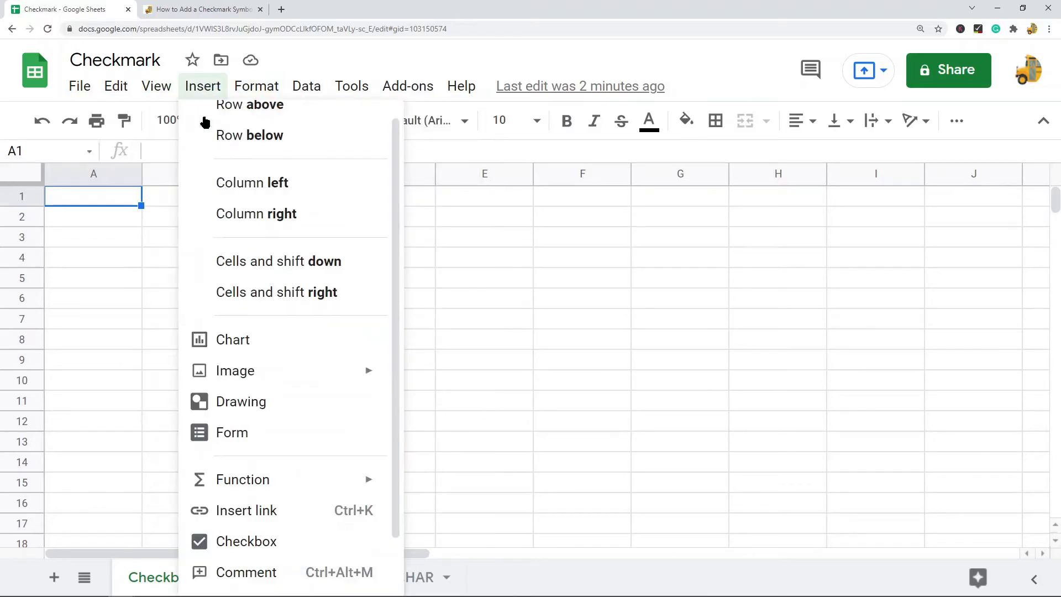
click(246, 543)
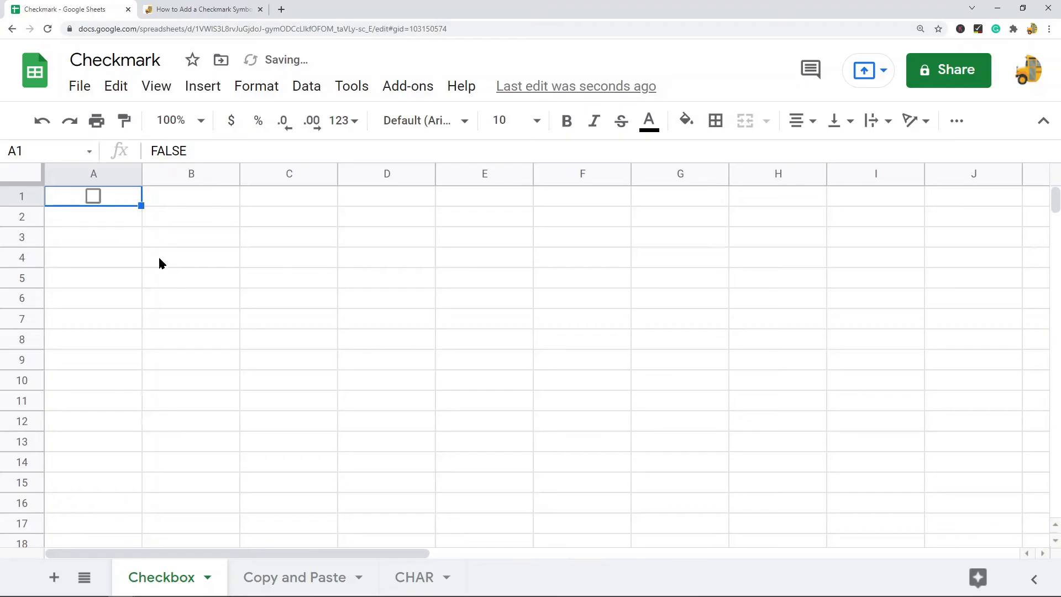
Add checkboxes to the range A2:A5 below the first checkbox
drag(80, 214, 81, 287)
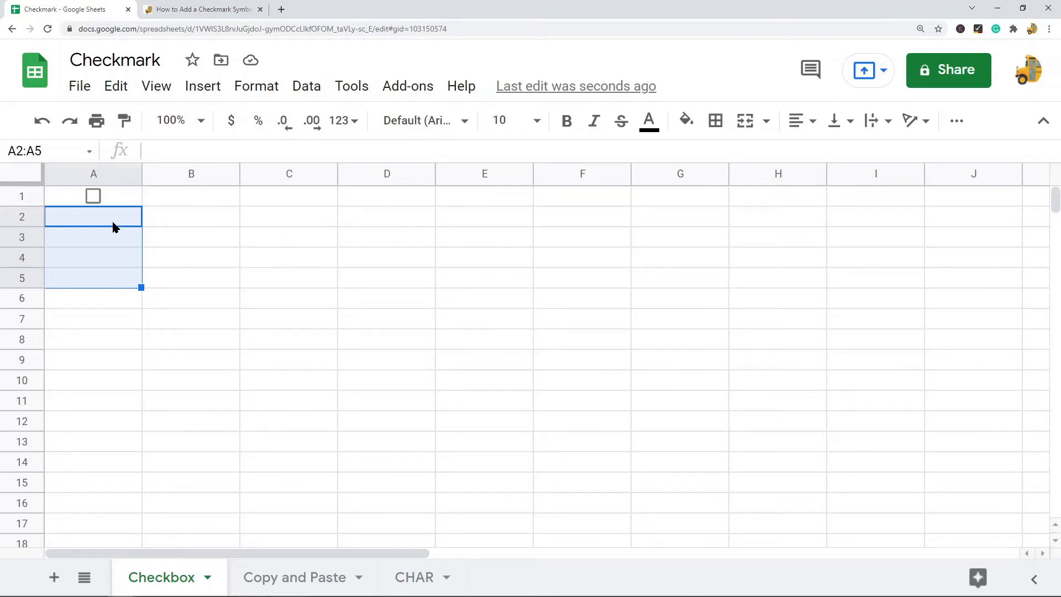
click(207, 95)
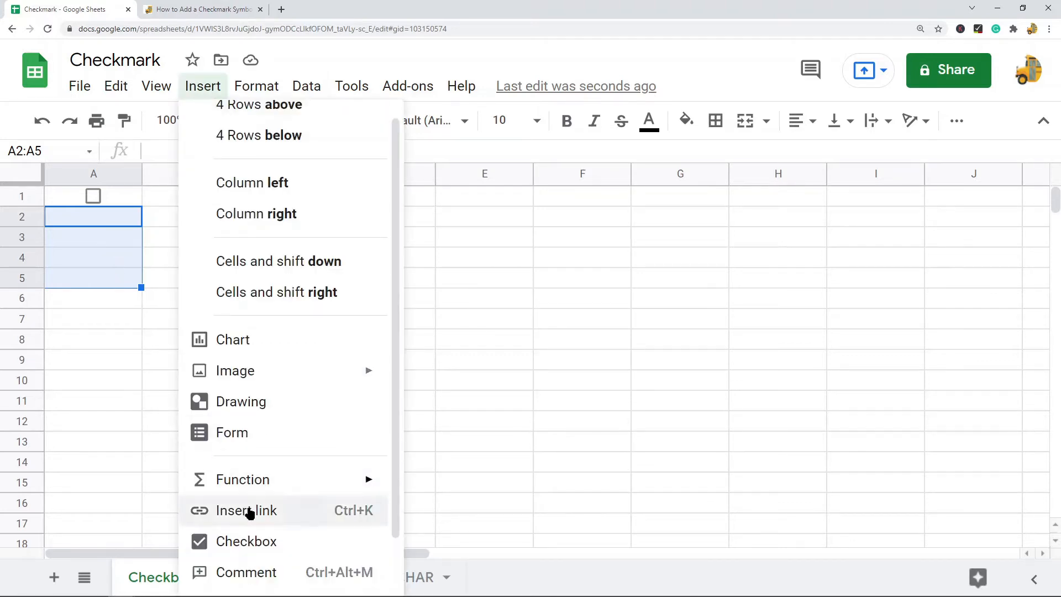
click(250, 540)
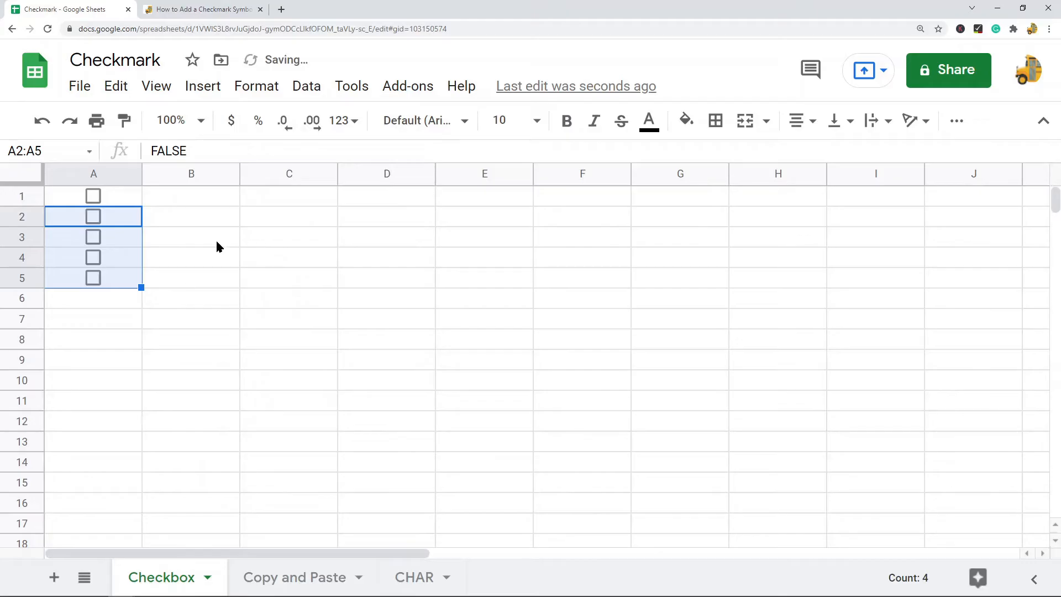
Toggle the checkbox in A1 on and off several times, leaving it unchecked
click(92, 200)
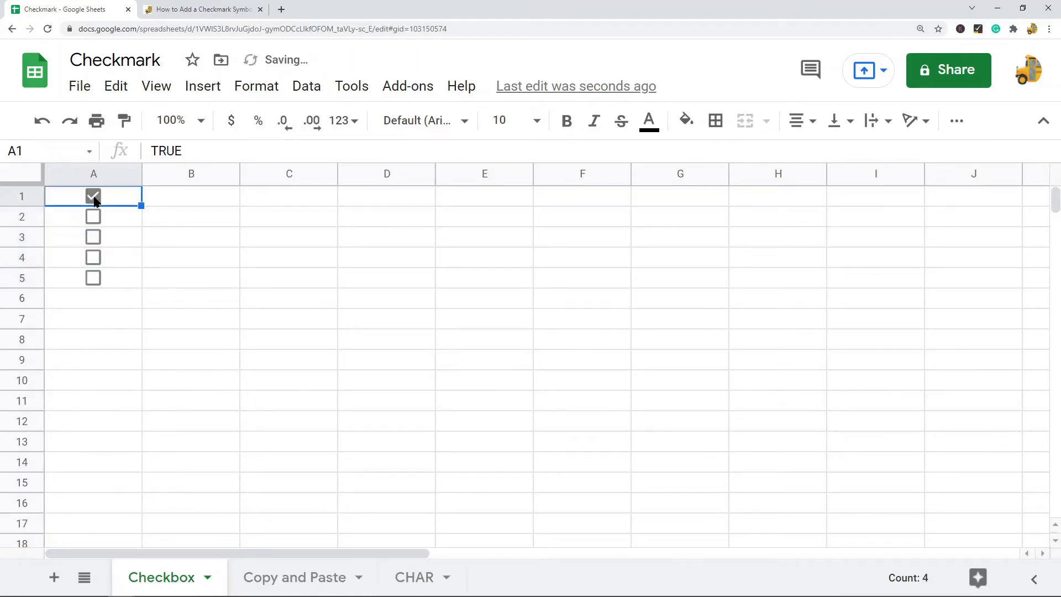
click(94, 198)
click(94, 197)
click(94, 199)
click(94, 199)
click(94, 199)
click(94, 199)
click(93, 199)
Check the boxes in A2 through A5 one by one, and uncheck them again from A5 up to A2
click(93, 218)
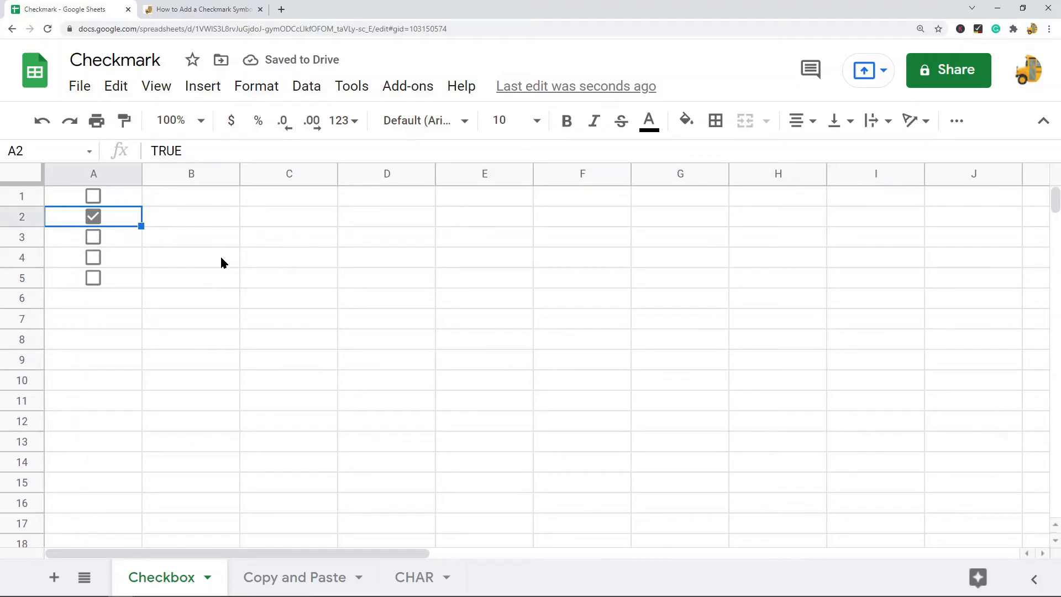
click(97, 238)
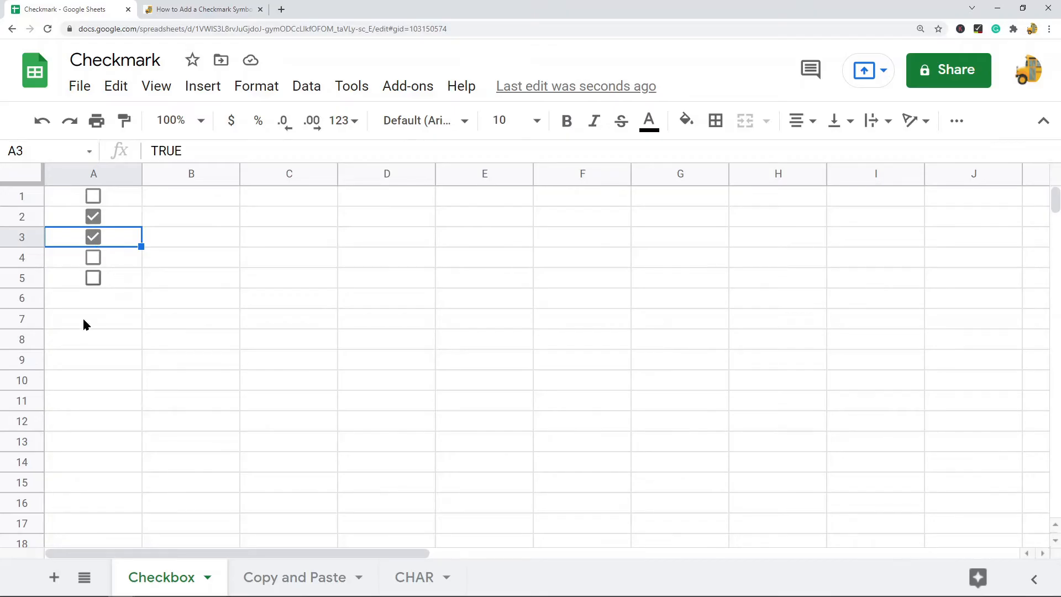
click(93, 259)
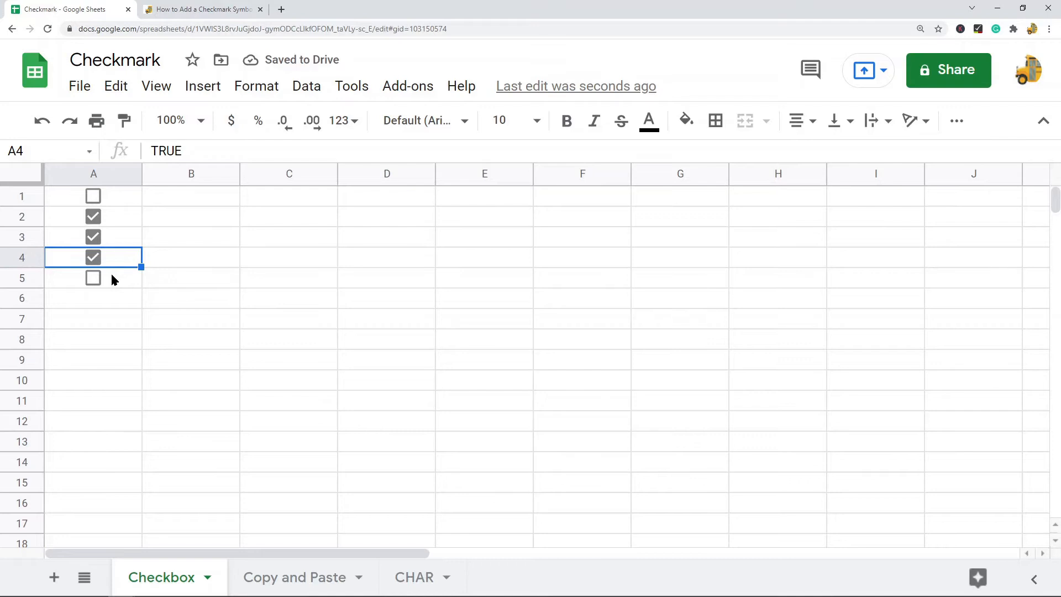
click(93, 278)
click(94, 279)
click(97, 261)
click(94, 240)
click(95, 219)
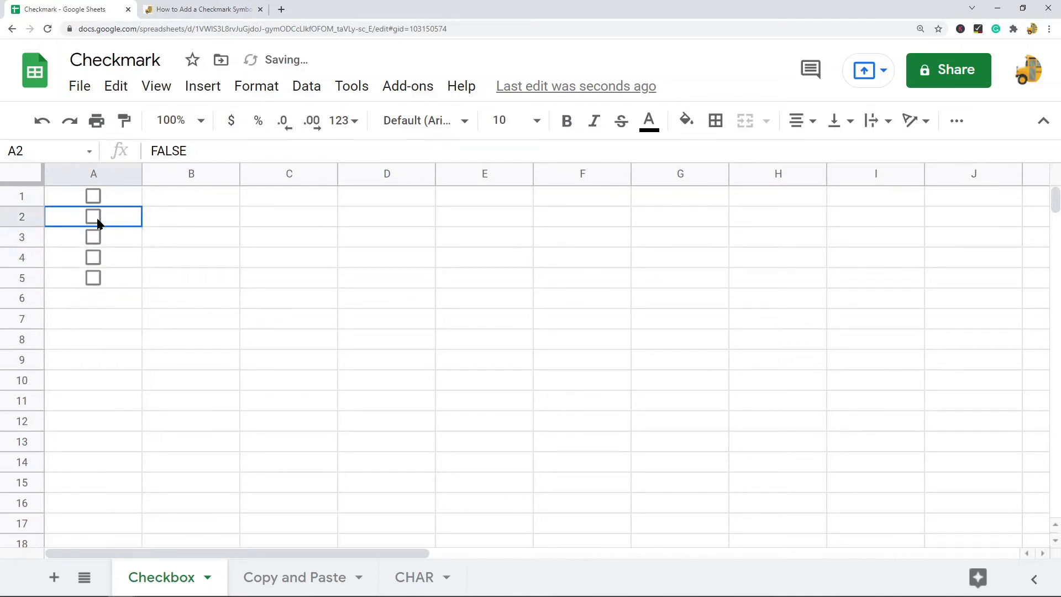
Check all five boxes in A1:A5 from the first down, and clear them all again from A5 up to A1
click(95, 199)
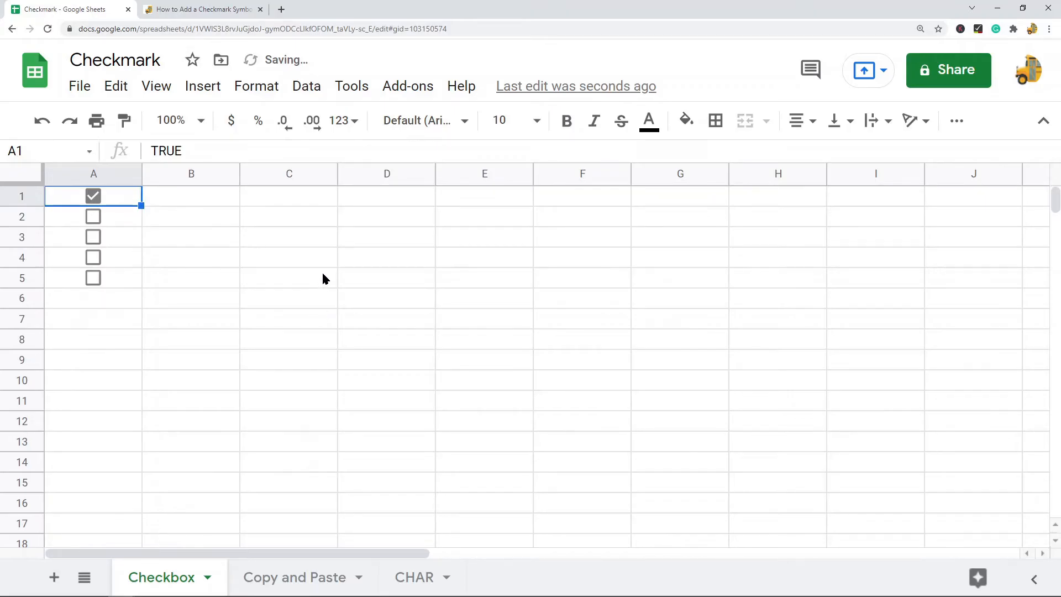
click(96, 220)
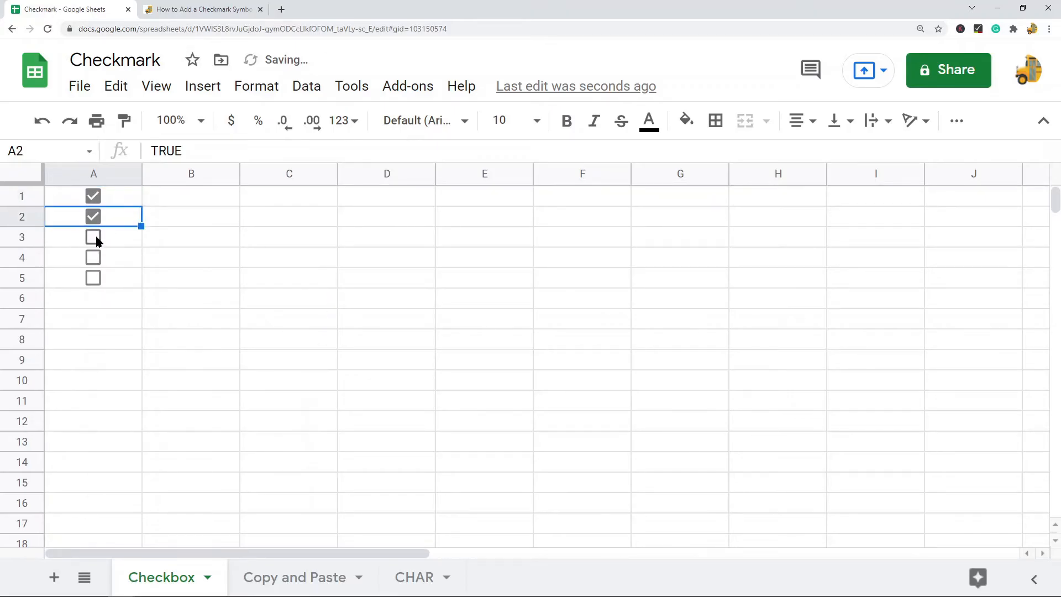
click(95, 238)
click(95, 259)
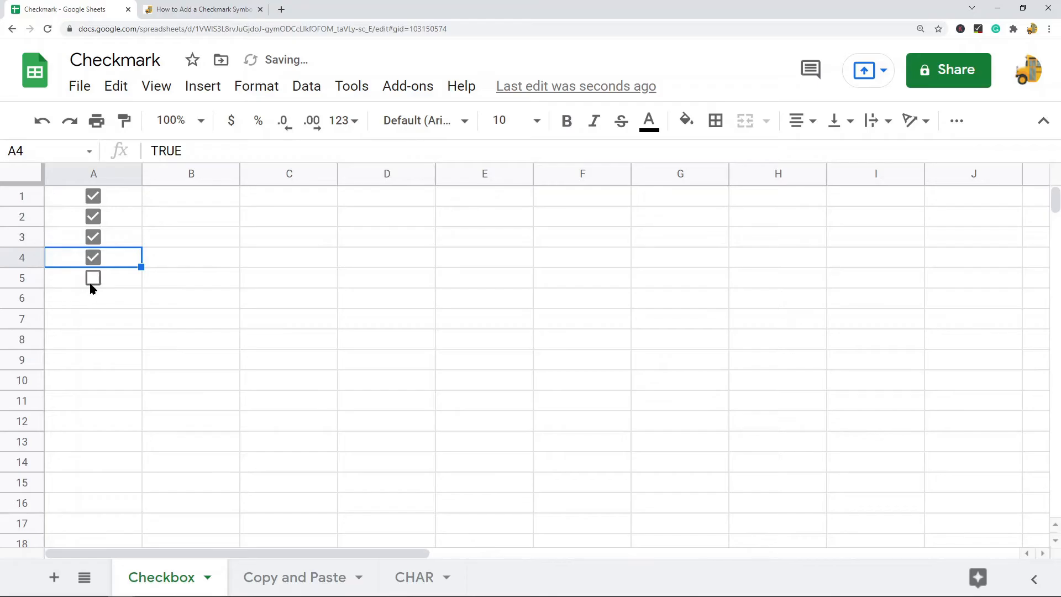
click(94, 280)
click(95, 284)
click(95, 260)
click(95, 239)
click(95, 219)
click(94, 198)
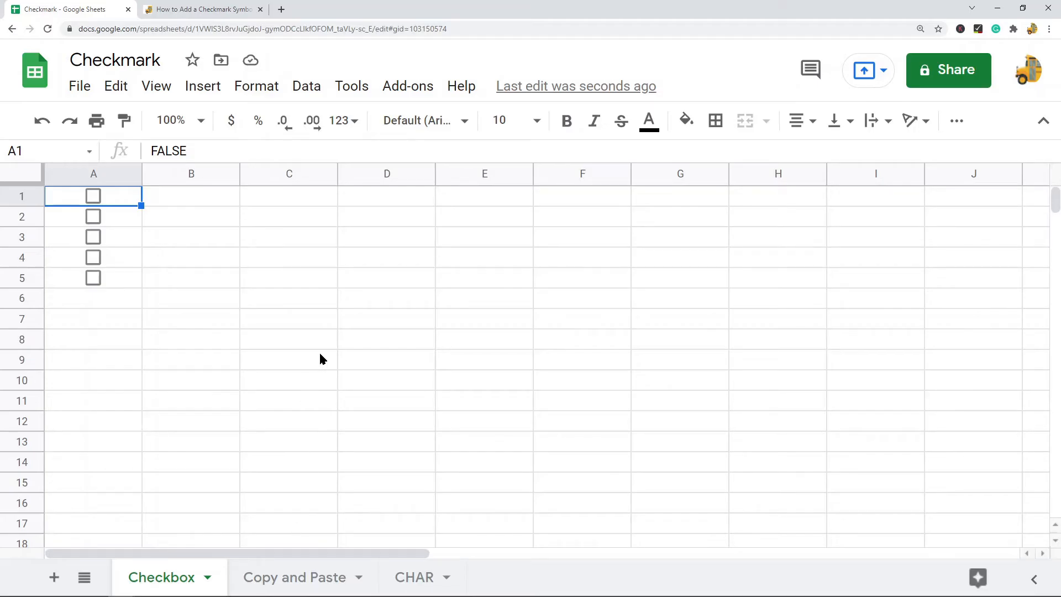
Open the Copy and Paste sheet, and switch to the browser page on checkmark symbols to examine its copyable checkmark styles
click(296, 577)
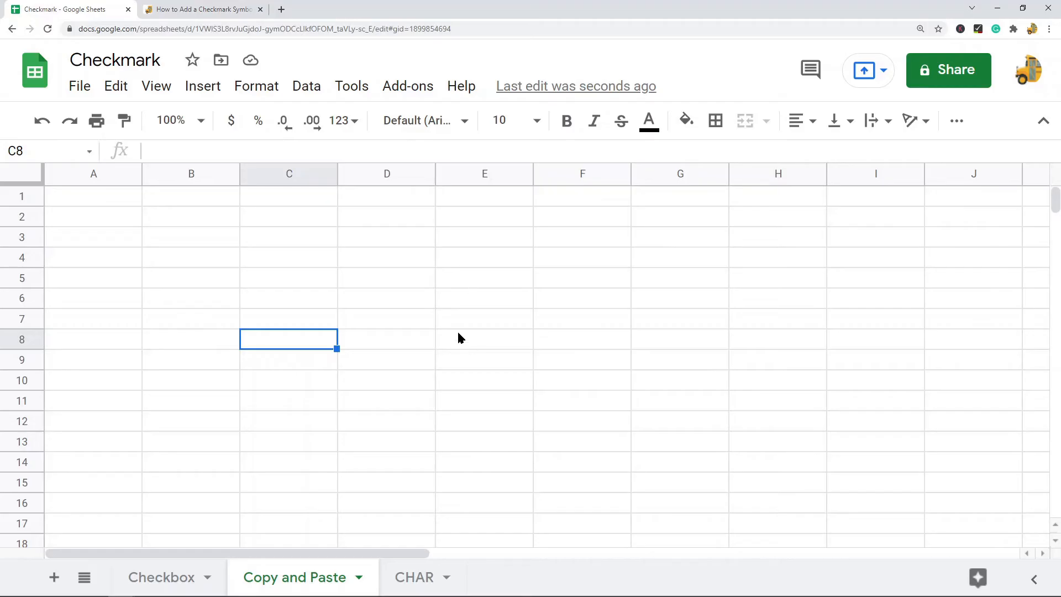
click(214, 4)
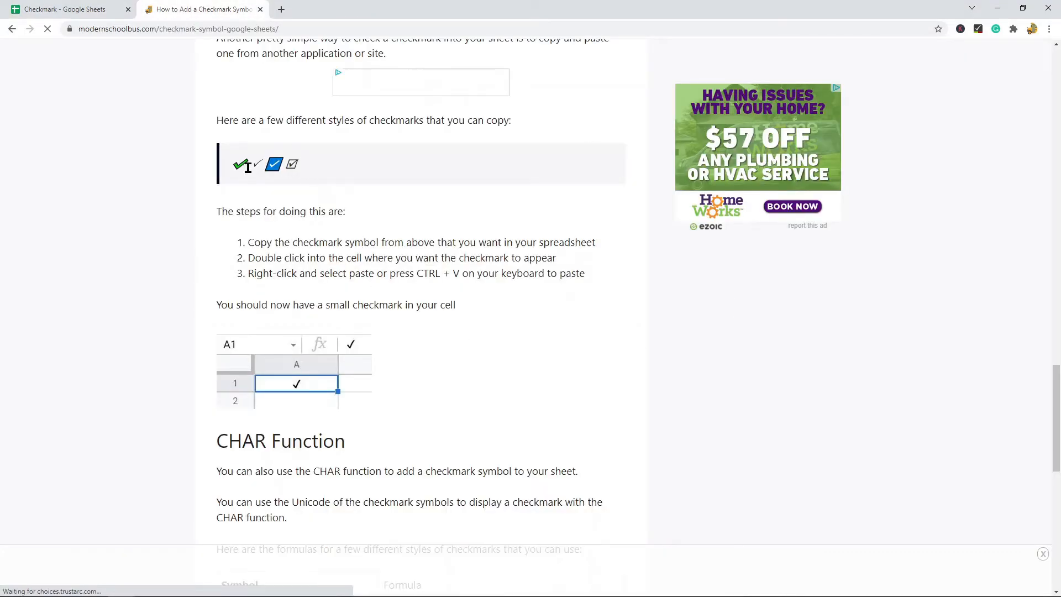
drag(319, 165, 223, 166)
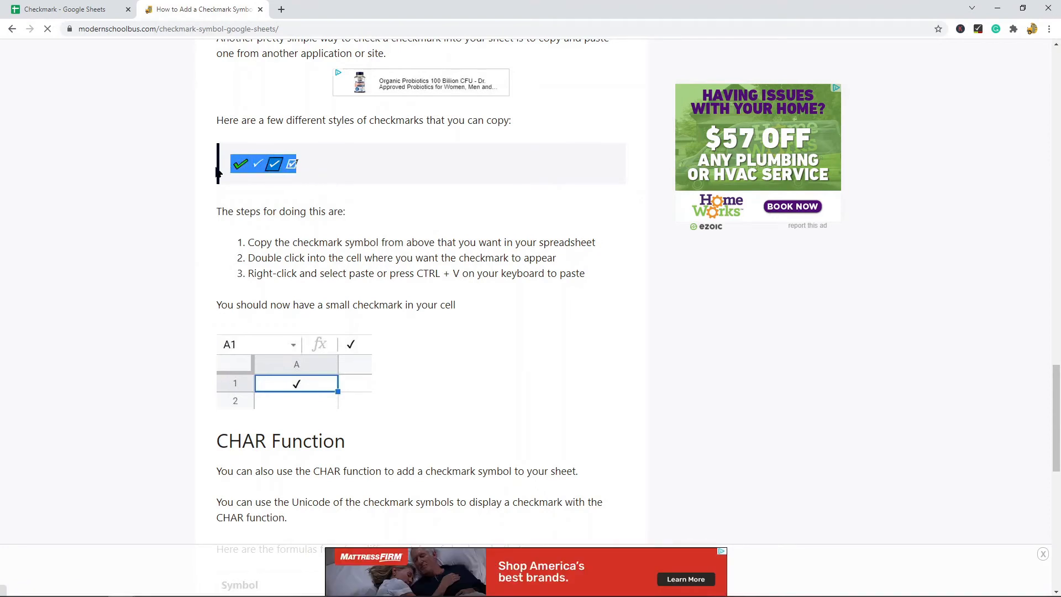
click(337, 159)
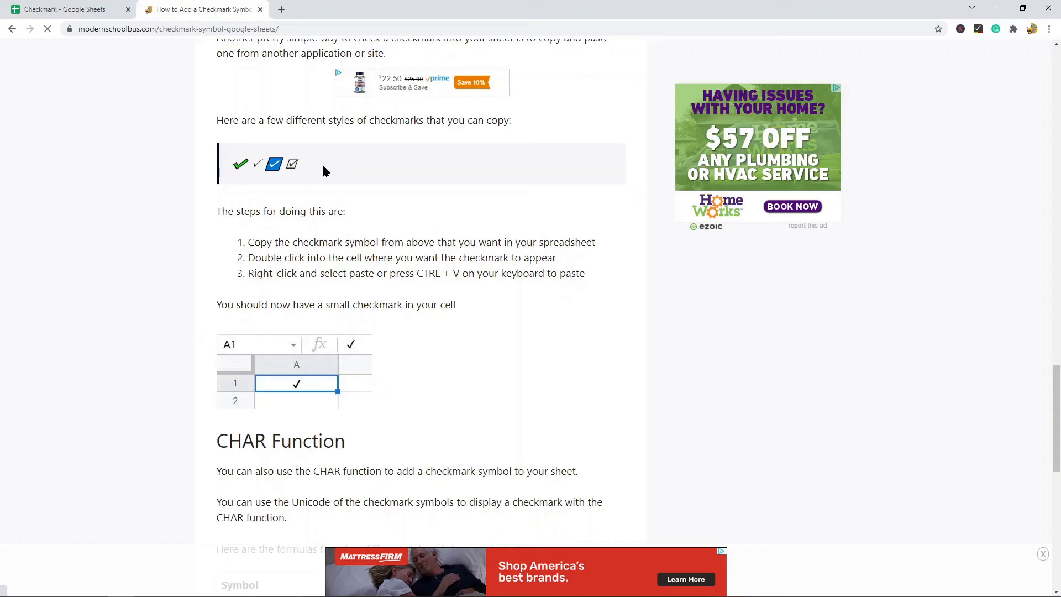
drag(249, 164, 231, 165)
click(308, 167)
mouse_move(249, 164)
mouse_down()
mouse_move(233, 168)
mouse_move(283, 164)
mouse_up()
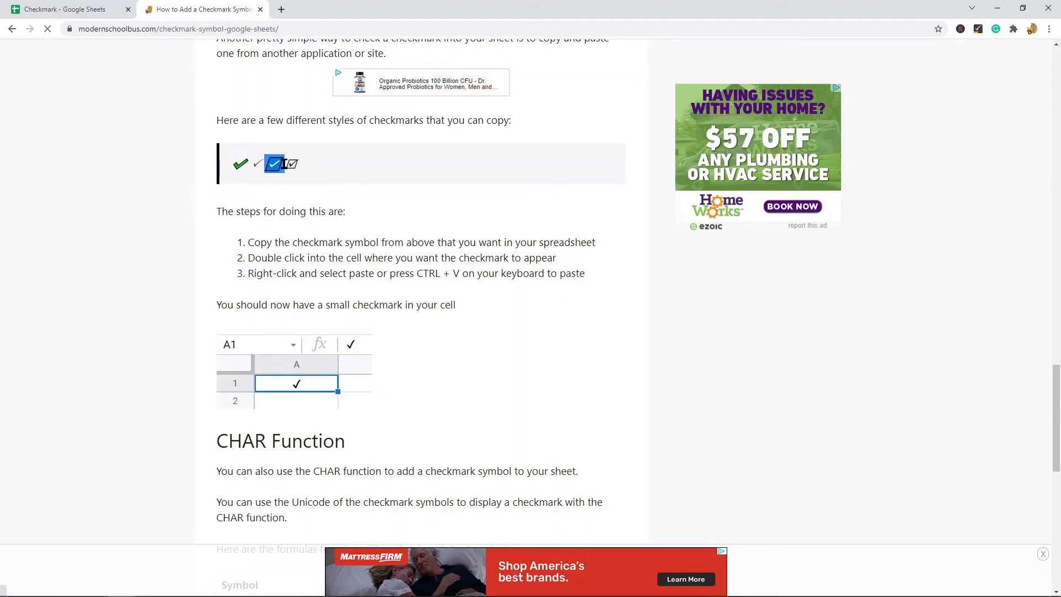
click(318, 162)
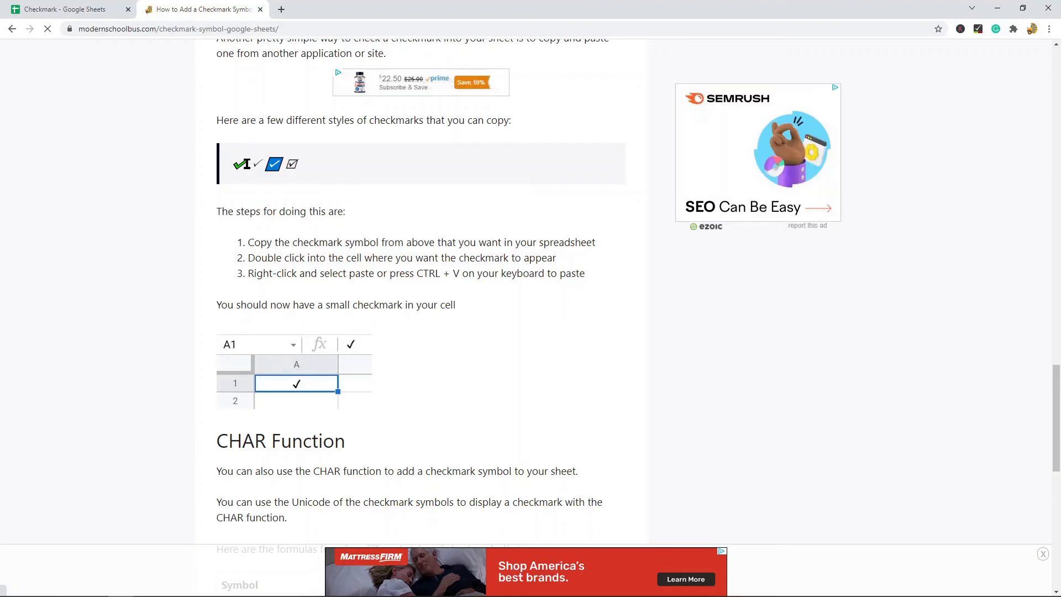
Copy the green checkmark, the first of the sample symbols on the web page
drag(250, 165, 231, 166)
right_click(244, 165)
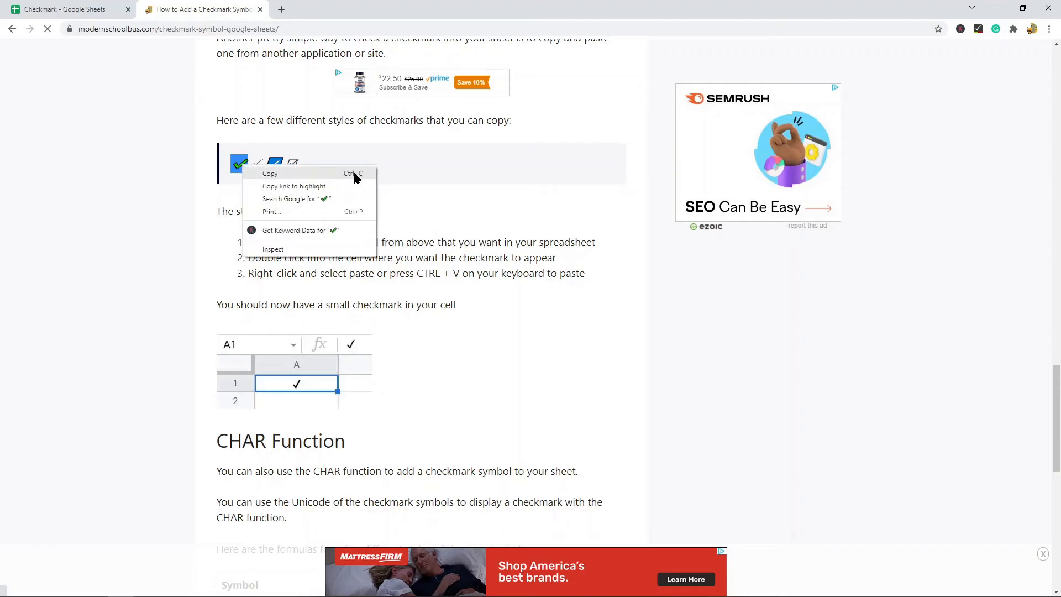
click(298, 176)
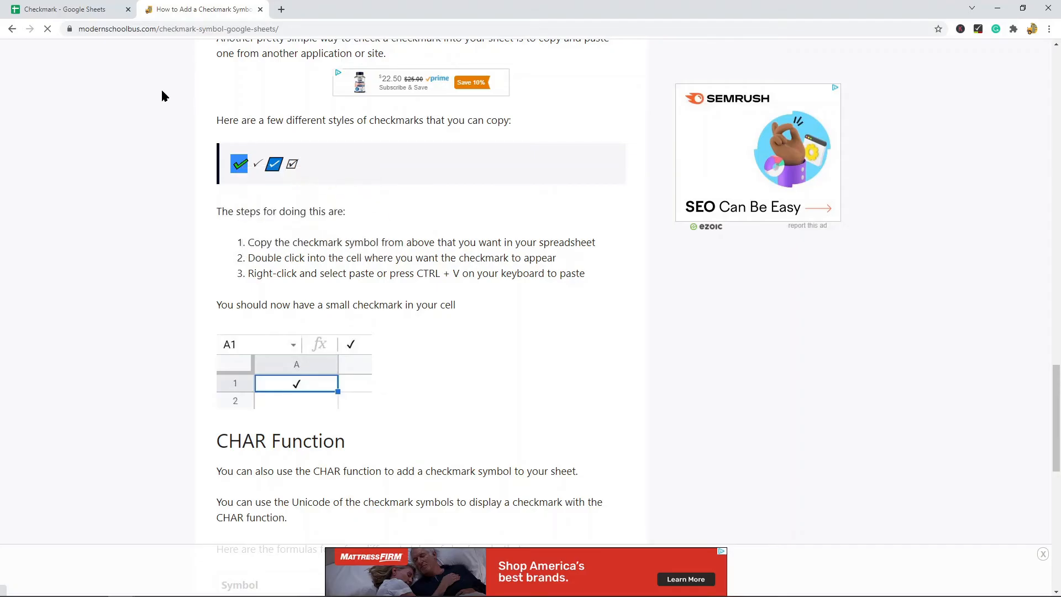
Switch back to the Checkmark spreadsheet and paste the copied checkmark symbol into cell A1 of the Copy and Paste sheet
click(70, 5)
click(105, 202)
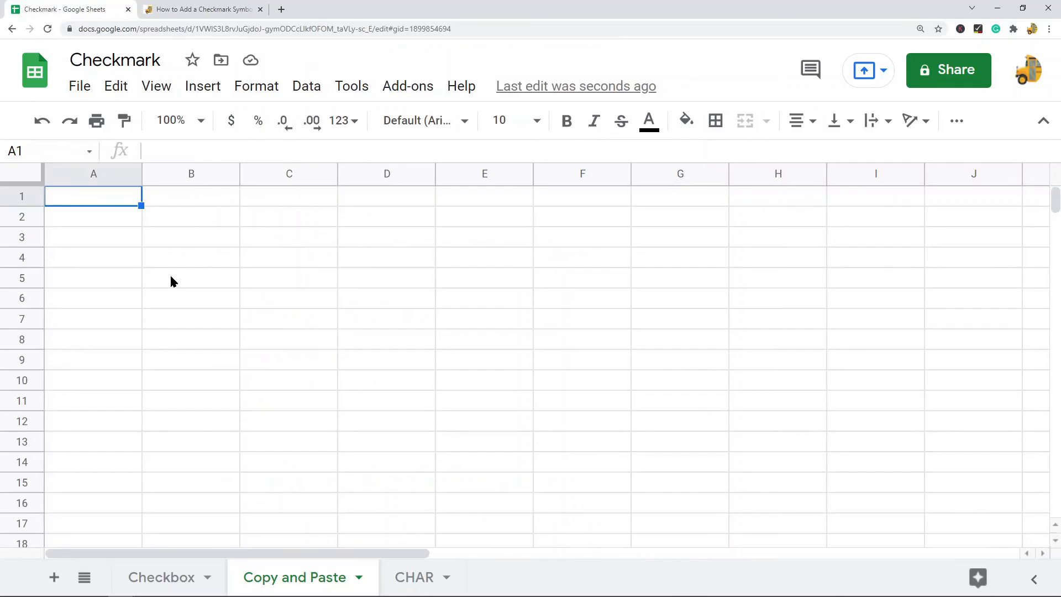
double_click(102, 199)
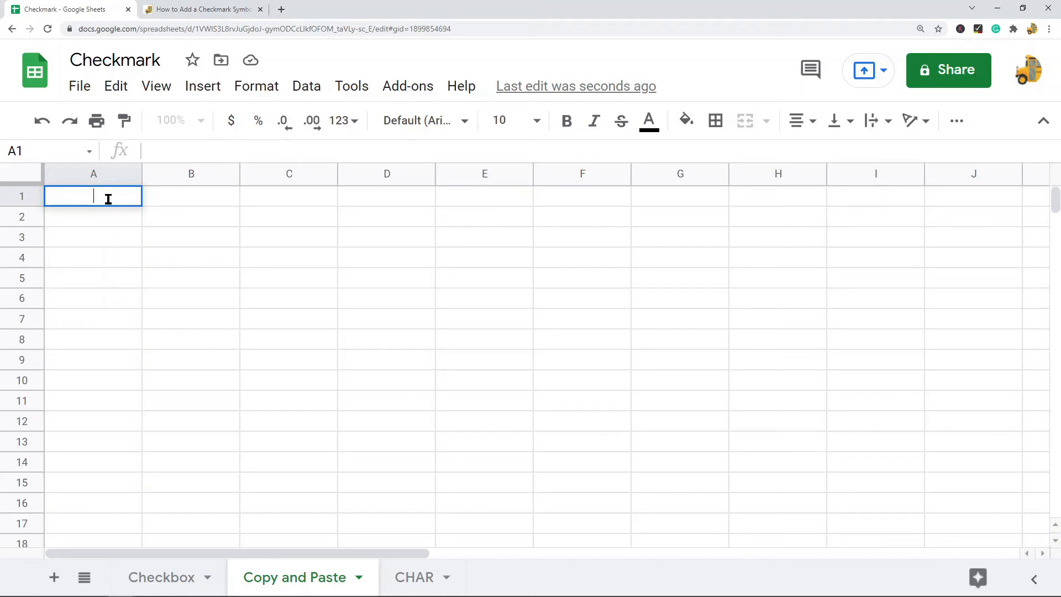
right_click(107, 193)
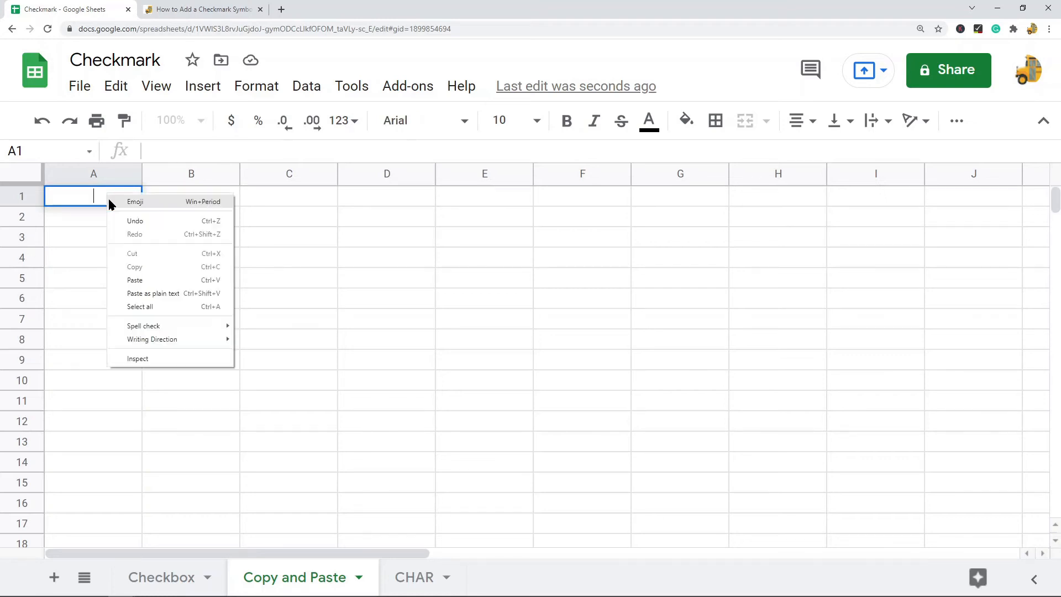
click(84, 194)
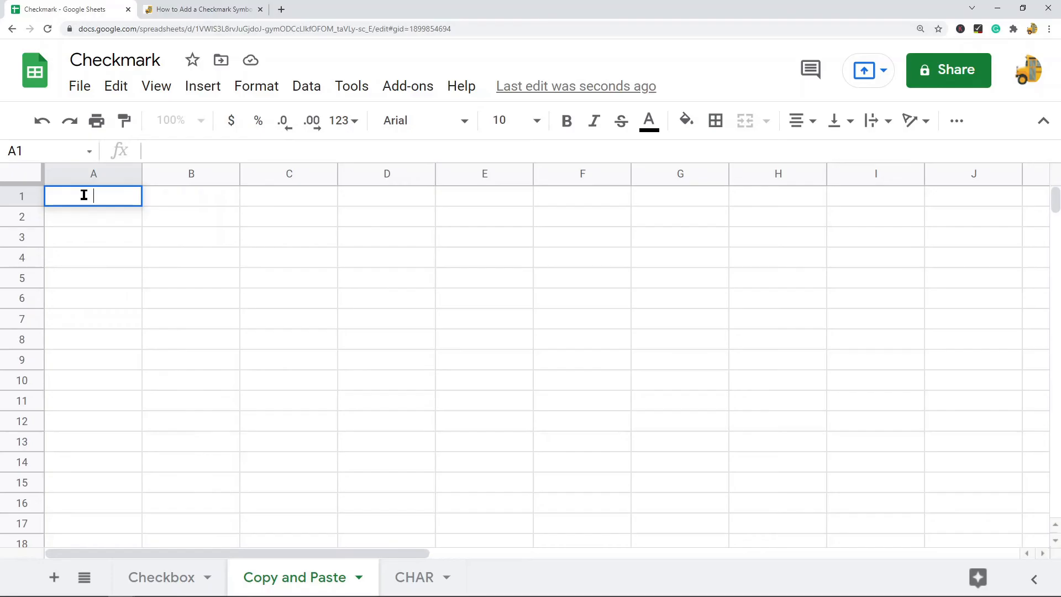
key(ctrl+v)
click(129, 277)
click(116, 203)
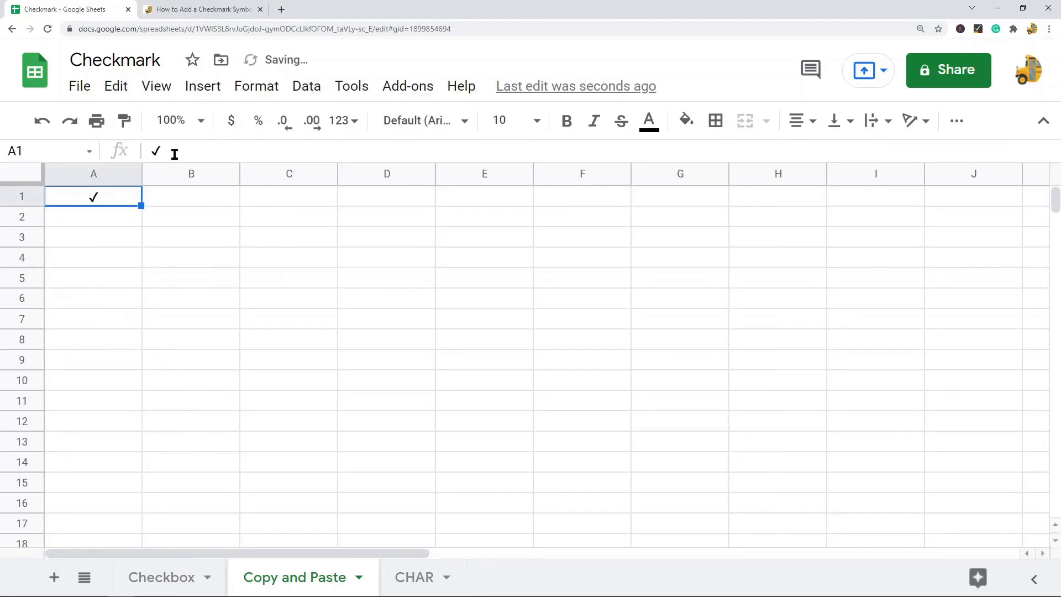
Paste the checkmark symbol into the range A2:A8
drag(104, 218, 105, 342)
key(ctrl+v)
click(302, 320)
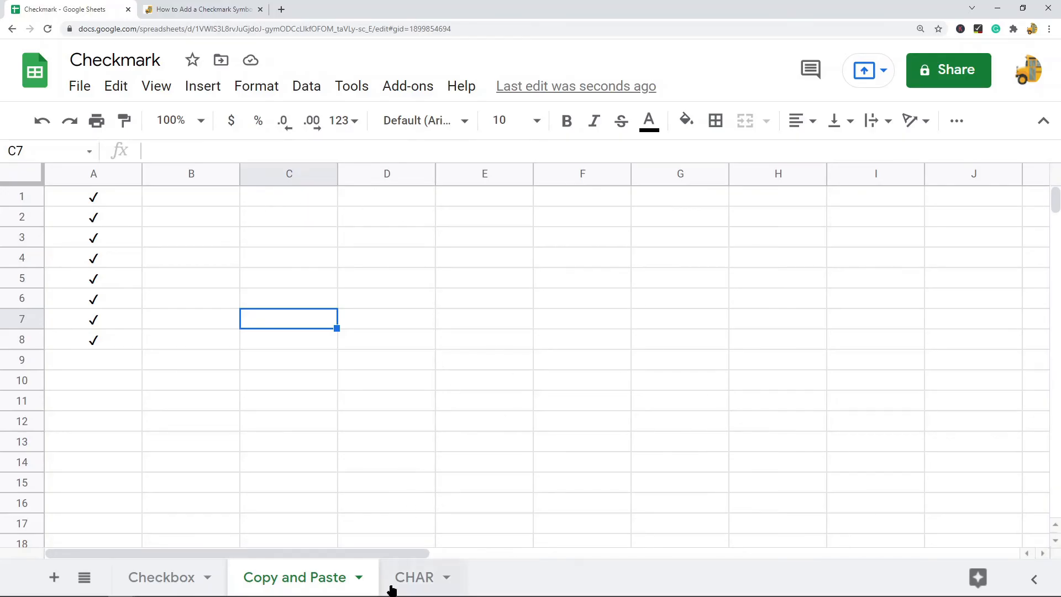
Open the CHAR sheet and examine the CHAR formula behind each checkmark symbol in A2:A6
click(415, 578)
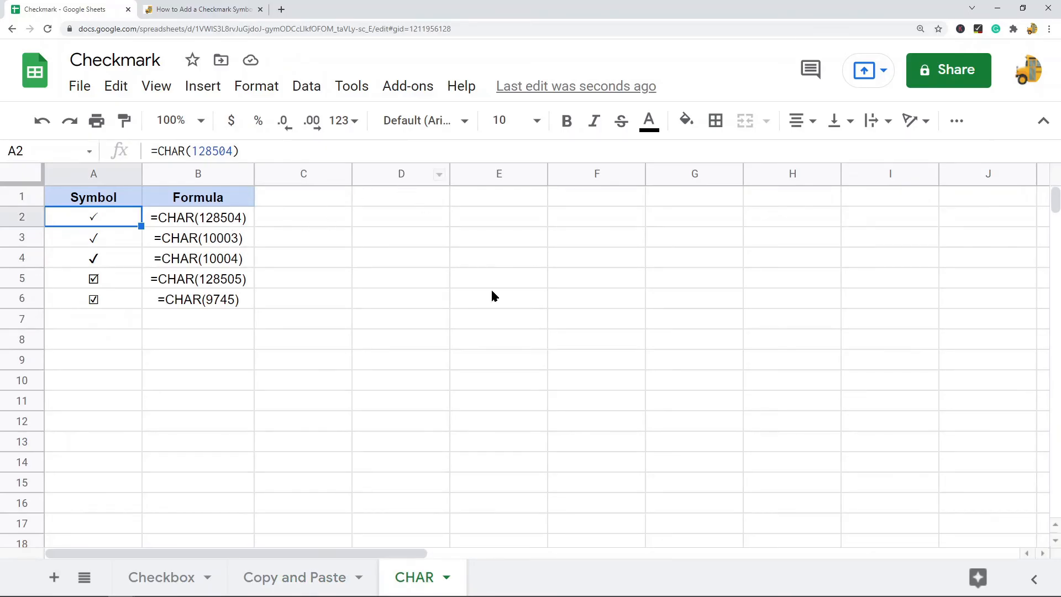
click(383, 347)
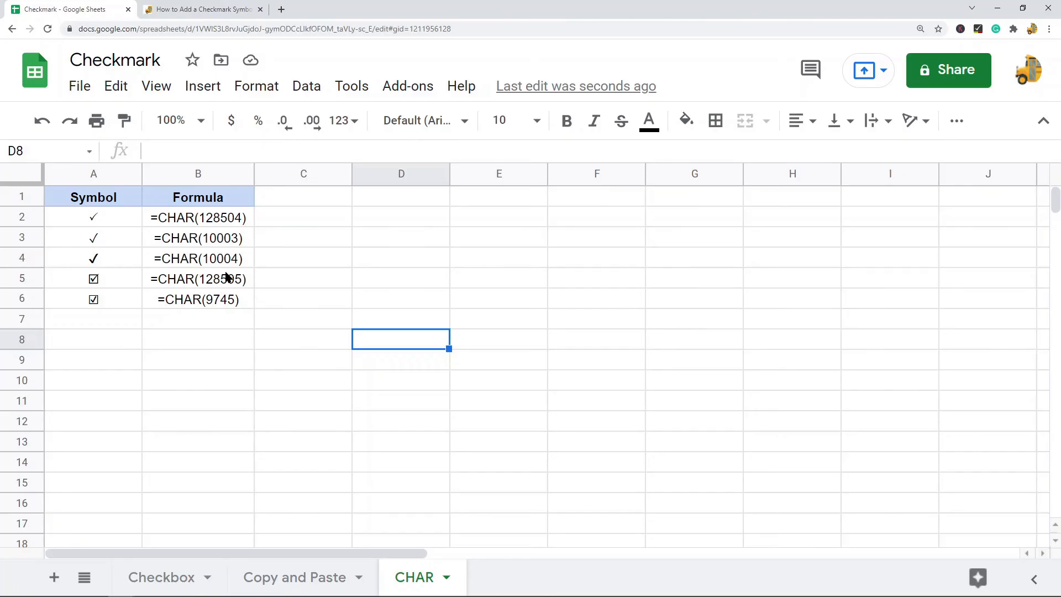
click(107, 220)
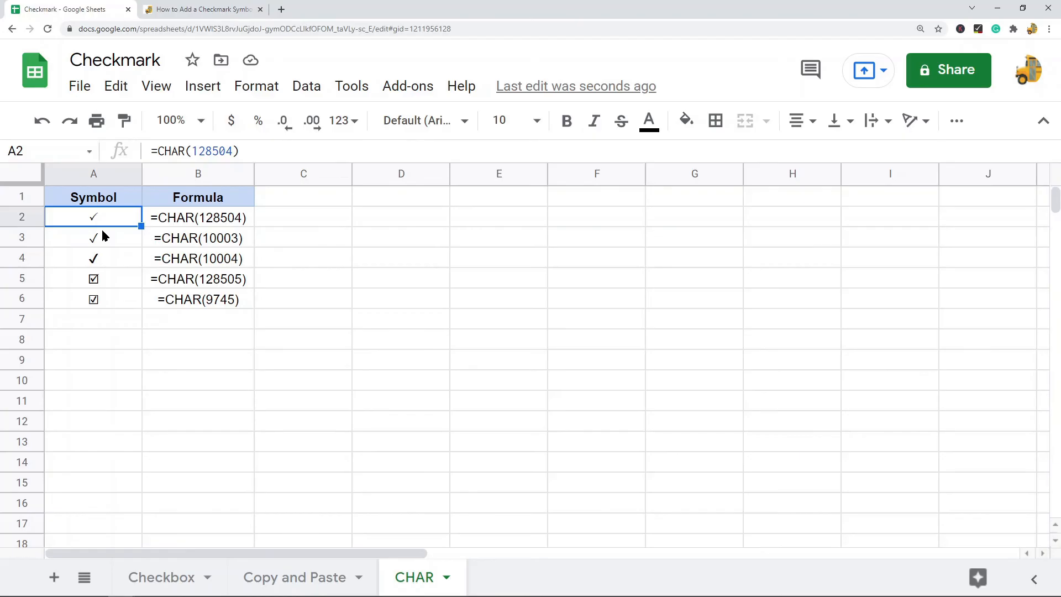
key(Down)
key(Down)
key(Down)
key(Down)
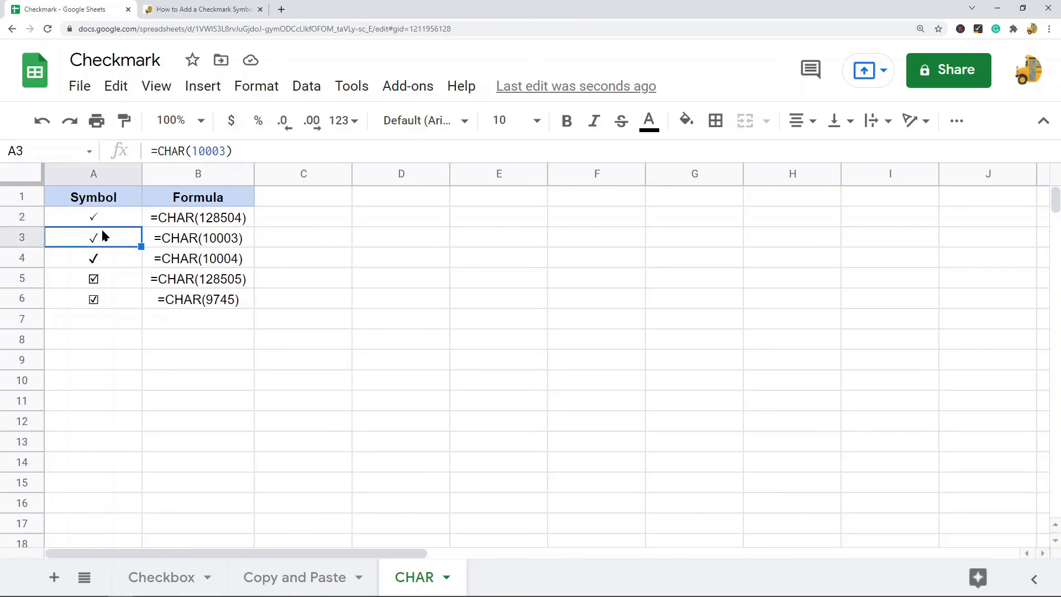
key(Up)
key(Up)
key(Up)
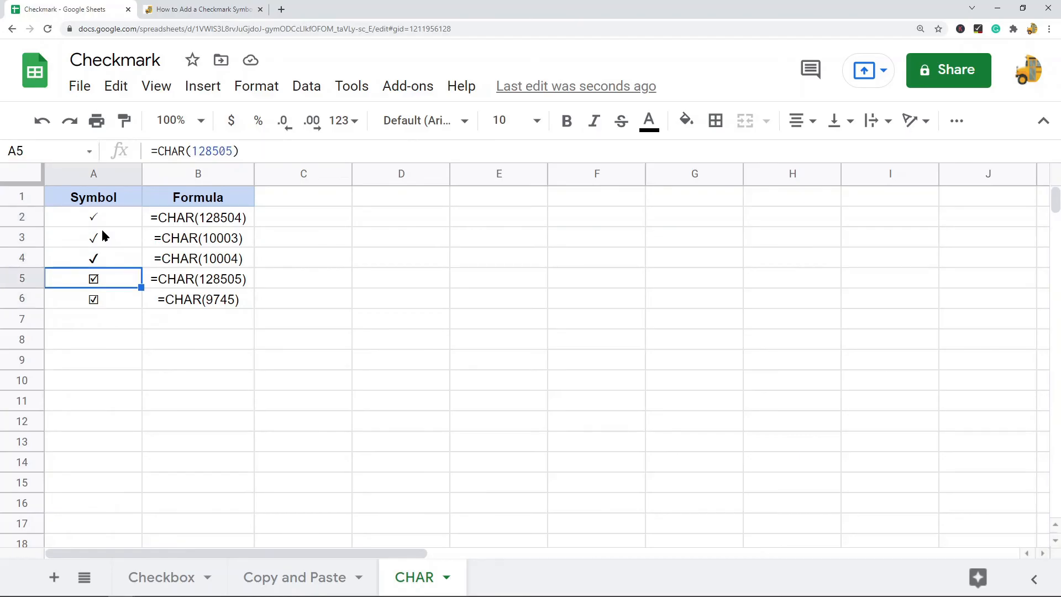
key(Down)
key(Down)
key(Down)
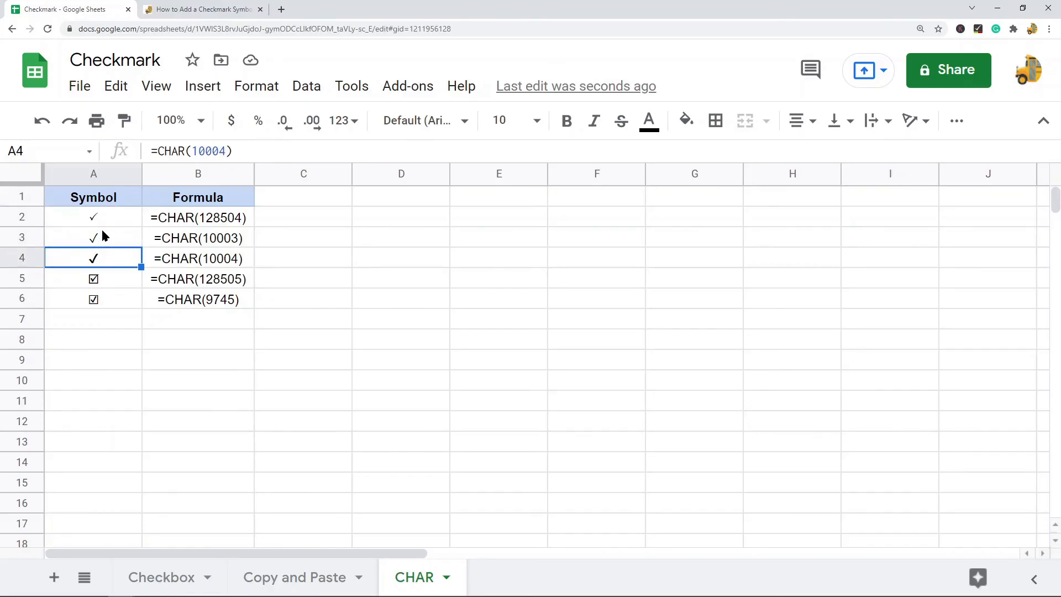
key(Up)
key(Up)
key(Up)
key(Up)
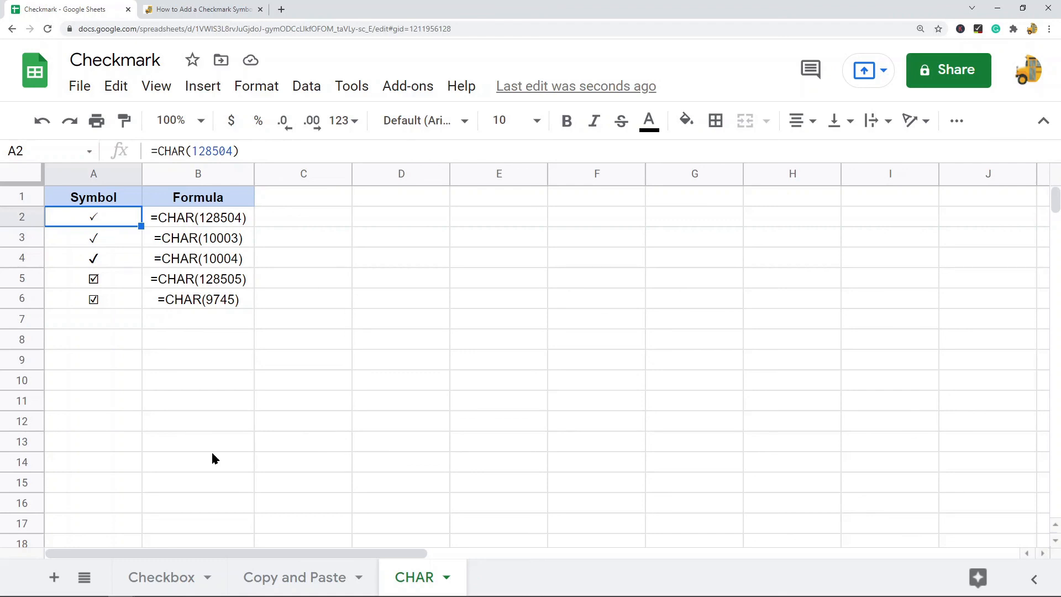
Review the Checkbox and Copy and Paste sheets, and return to the CHAR sheet
click(166, 576)
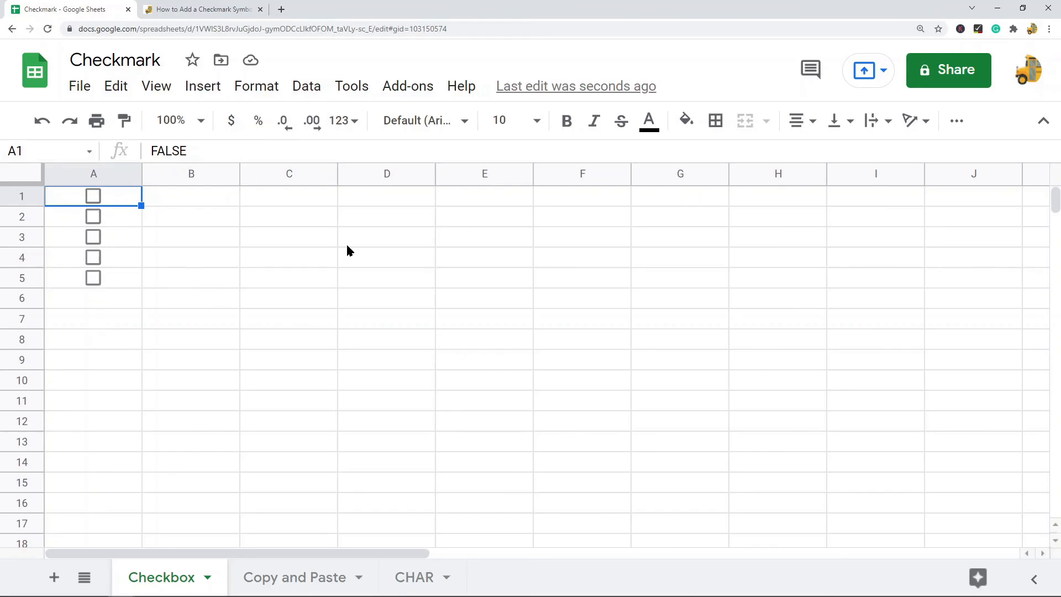
click(313, 576)
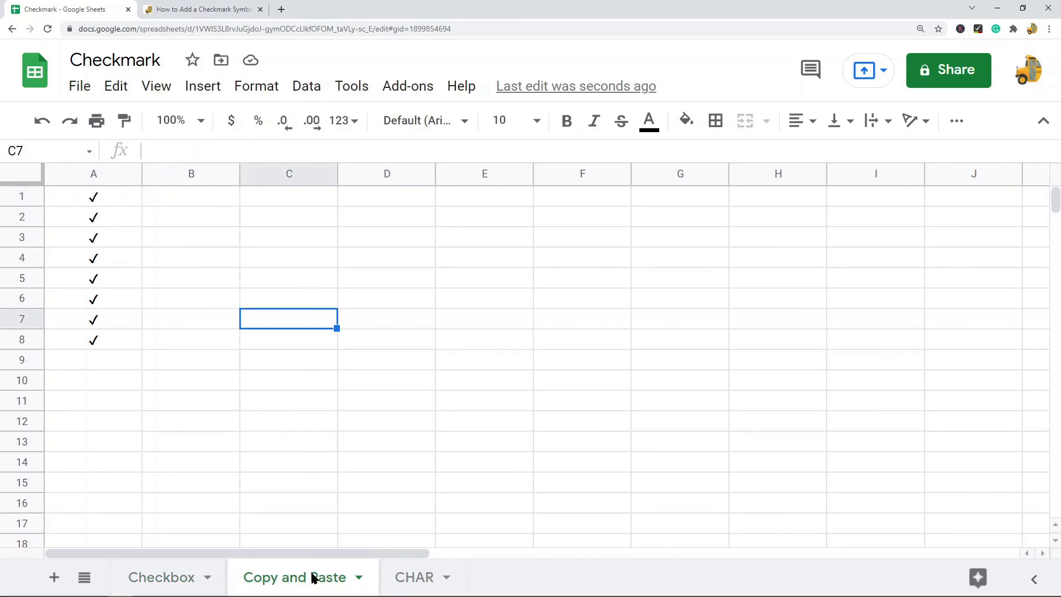
click(410, 575)
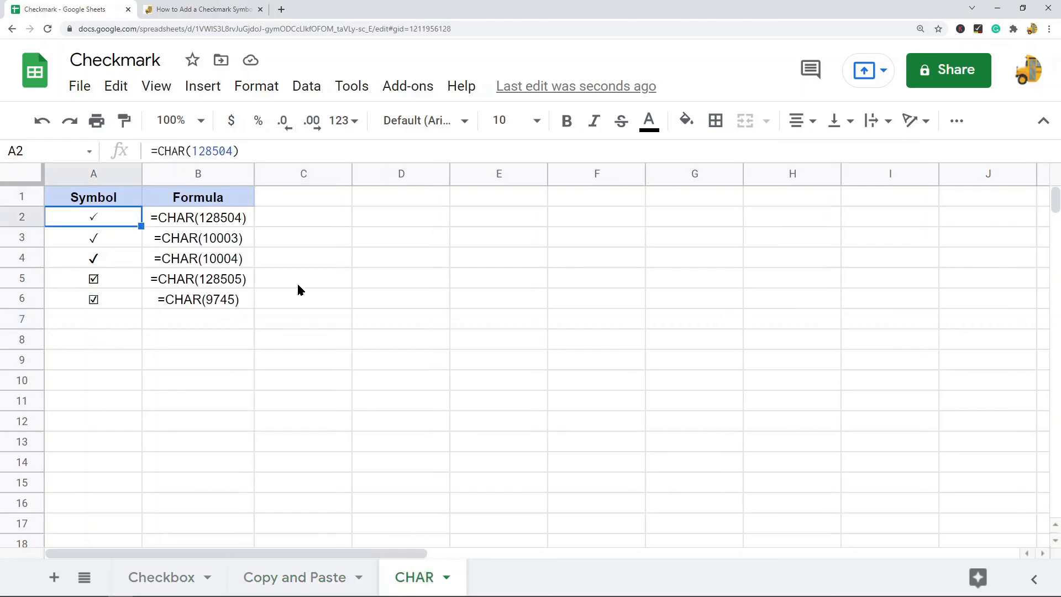